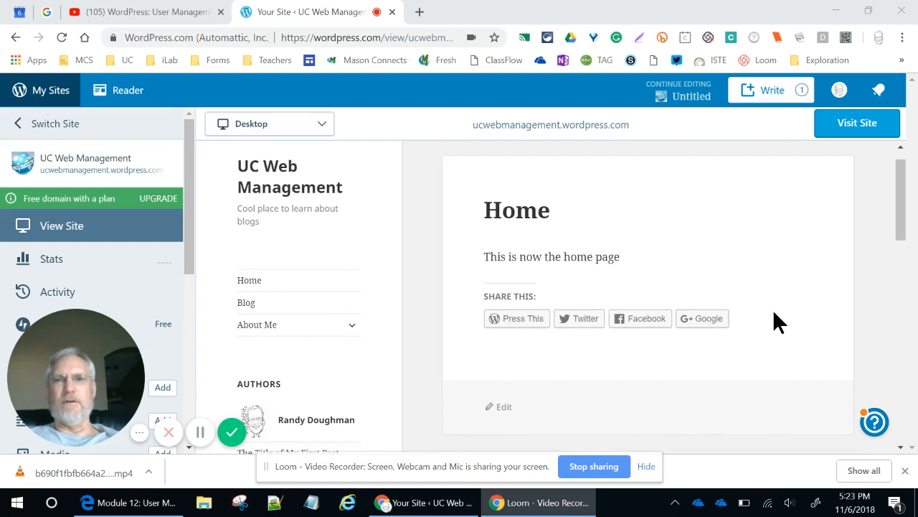
pyautogui.scroll(1, 774, 313)
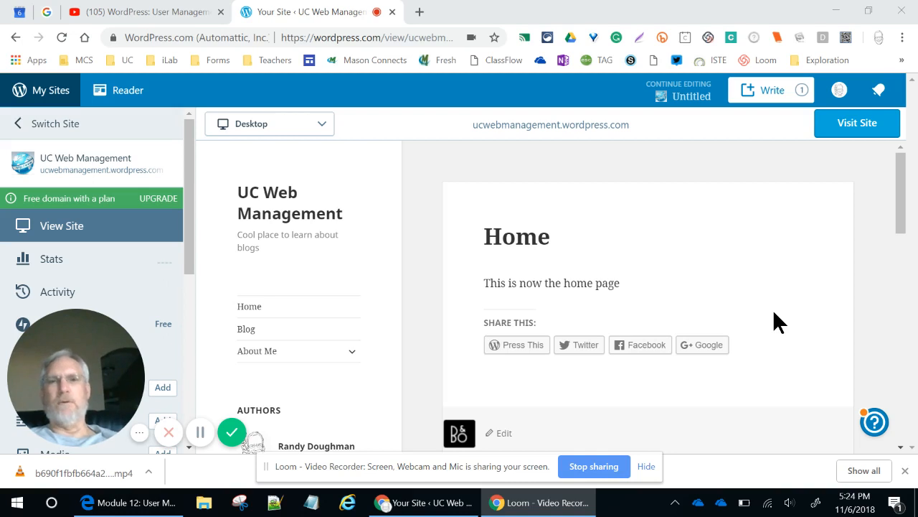
pyautogui.scroll(-1, 773, 310)
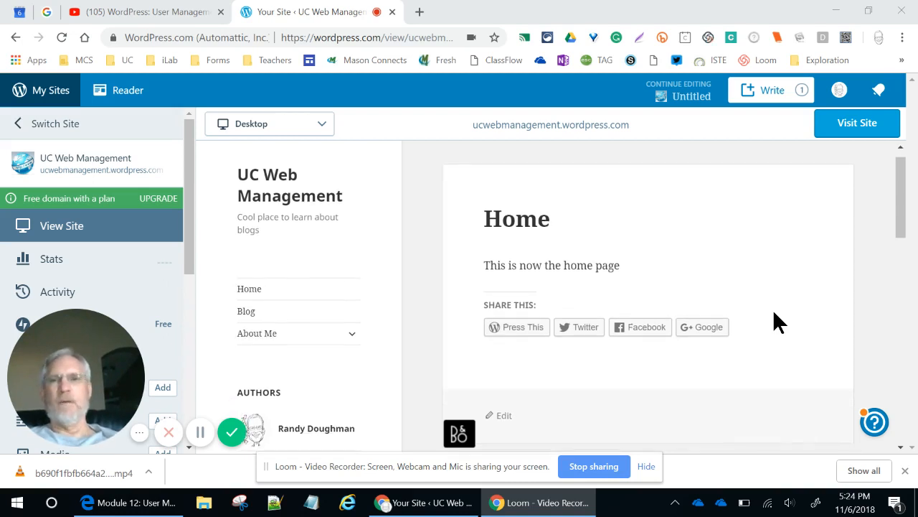
pyautogui.scroll(1, 773, 309)
pyautogui.scroll(-1, 772, 309)
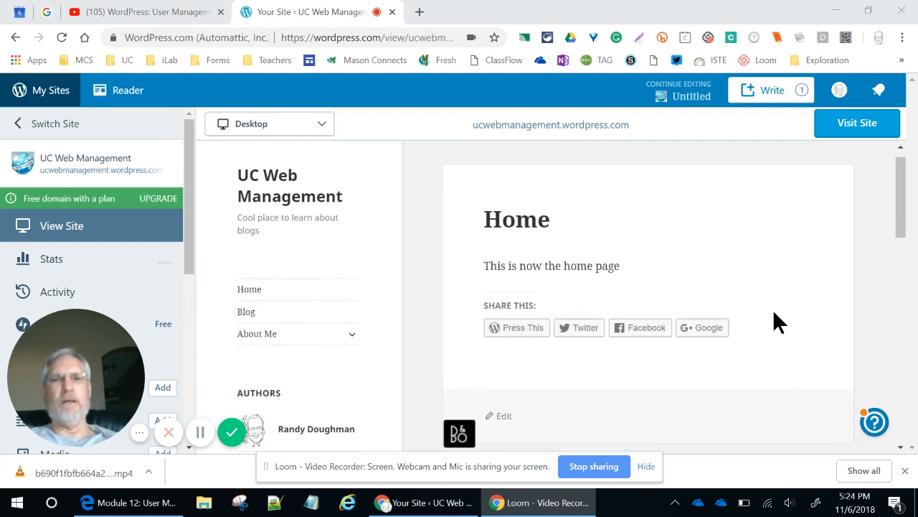
pyautogui.scroll(-2, 729, 252)
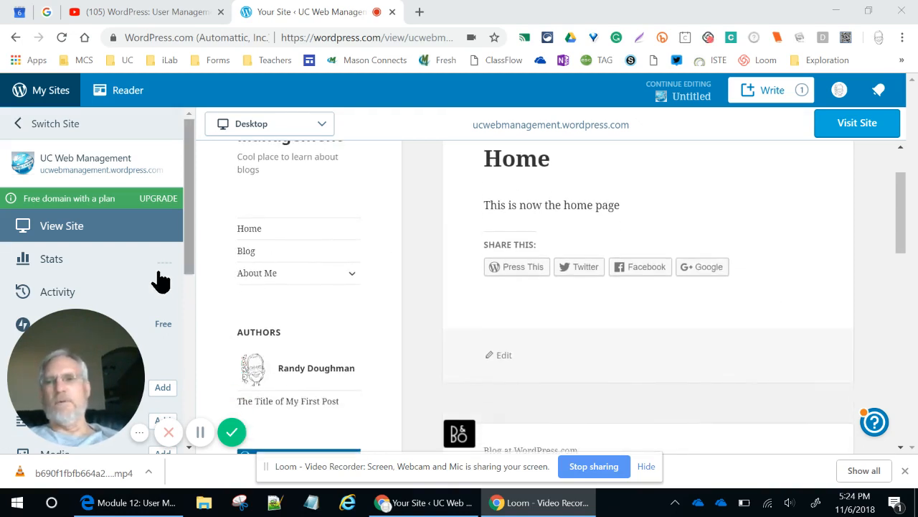
# Start a new blog post on the site and title it "You Tube Embedded Video".
pyautogui.scroll(-3, 136, 291)
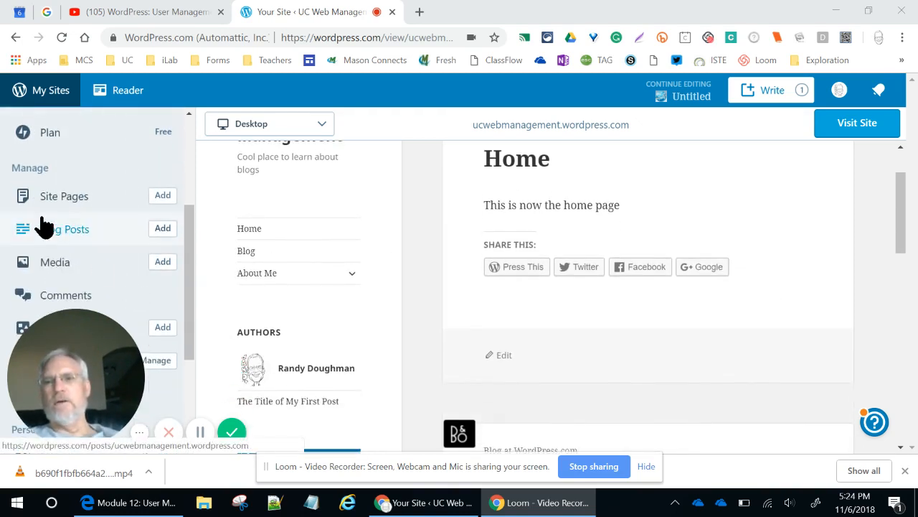
pyautogui.click(159, 230)
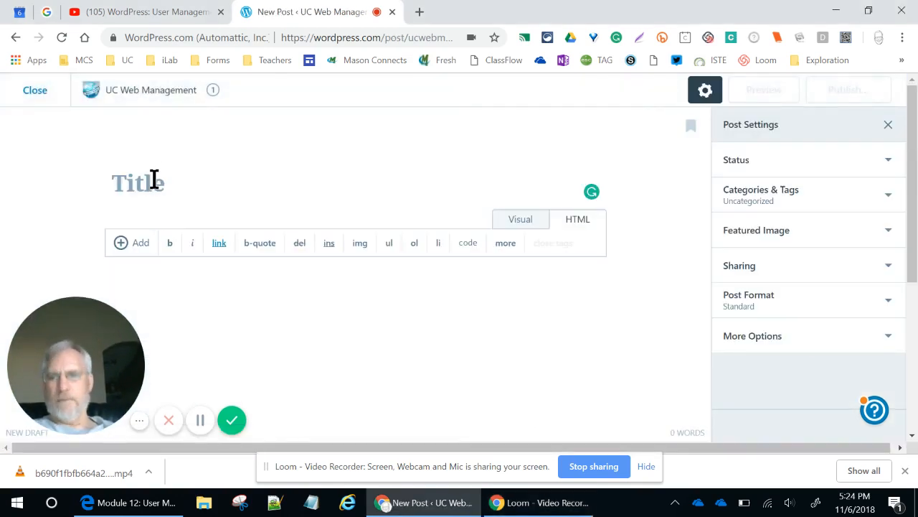
pyautogui.write('You')
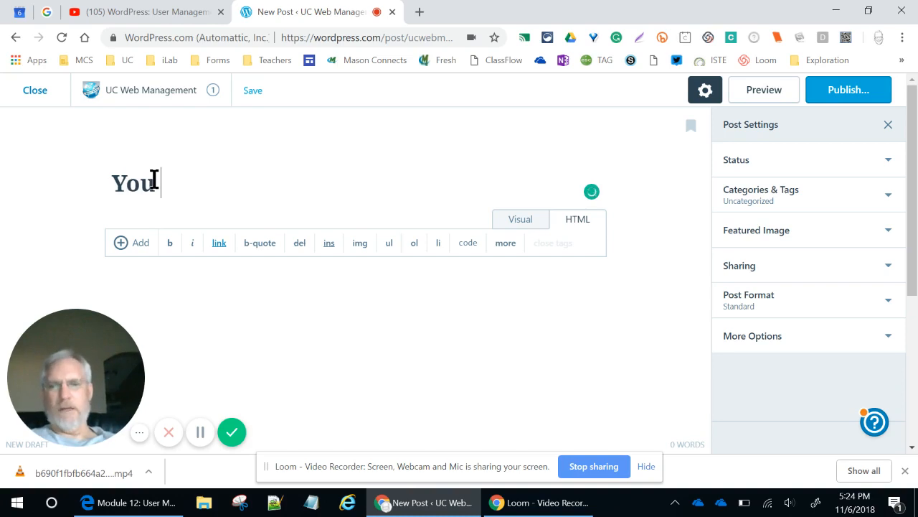
pyautogui.write('Tube')
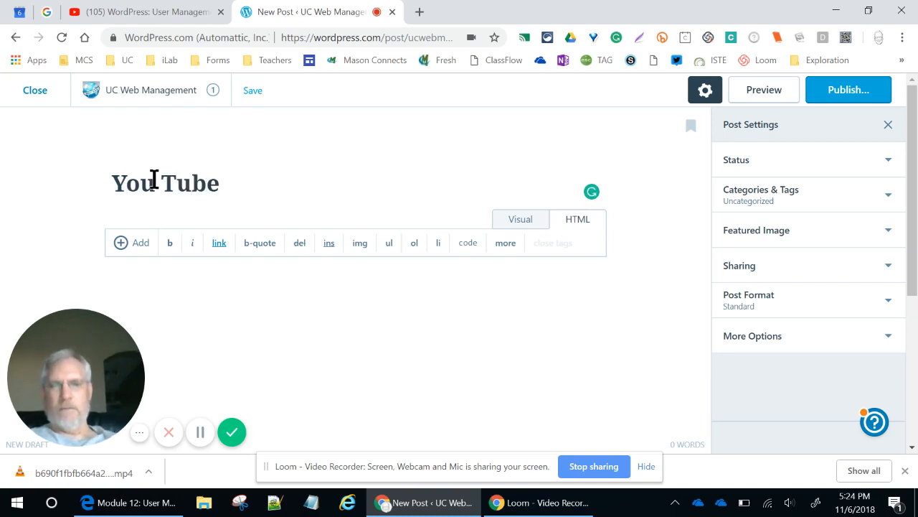
pyautogui.write(' Embee')
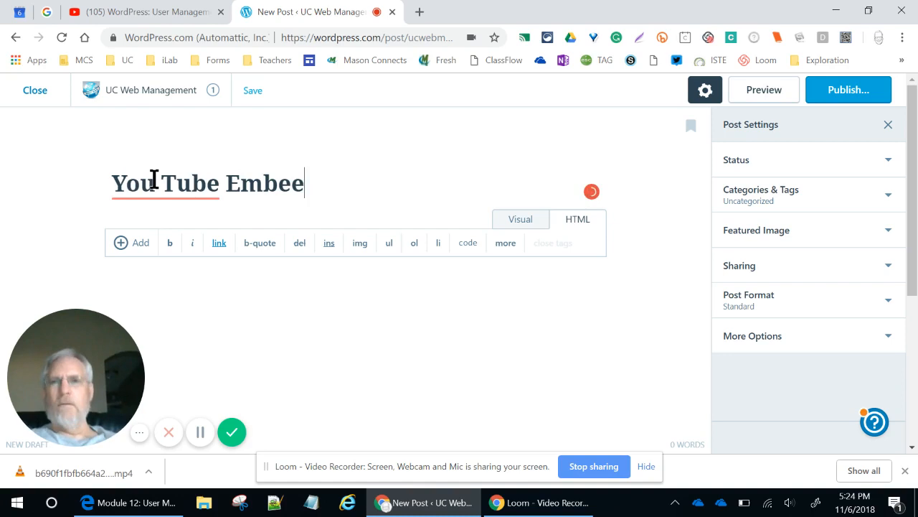
pyautogui.press('BackSpace')
pyautogui.write('dded')
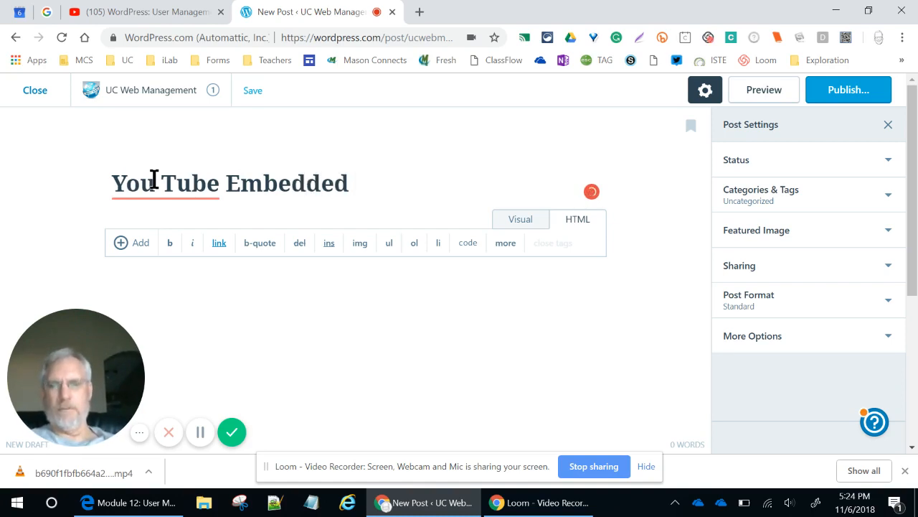
pyautogui.write(' Video')
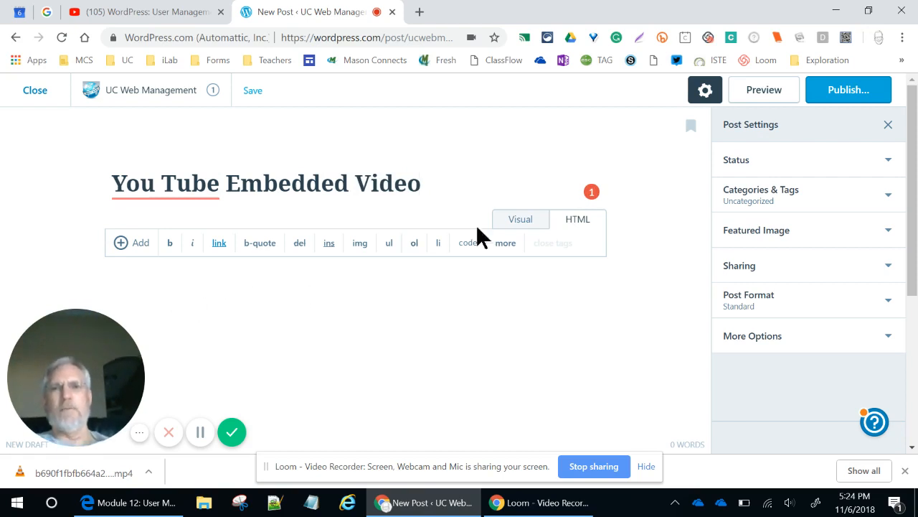
# Compare the post editor's Visual and HTML modes, ending in HTML mode with the cursor in the empty body.
pyautogui.click(524, 222)
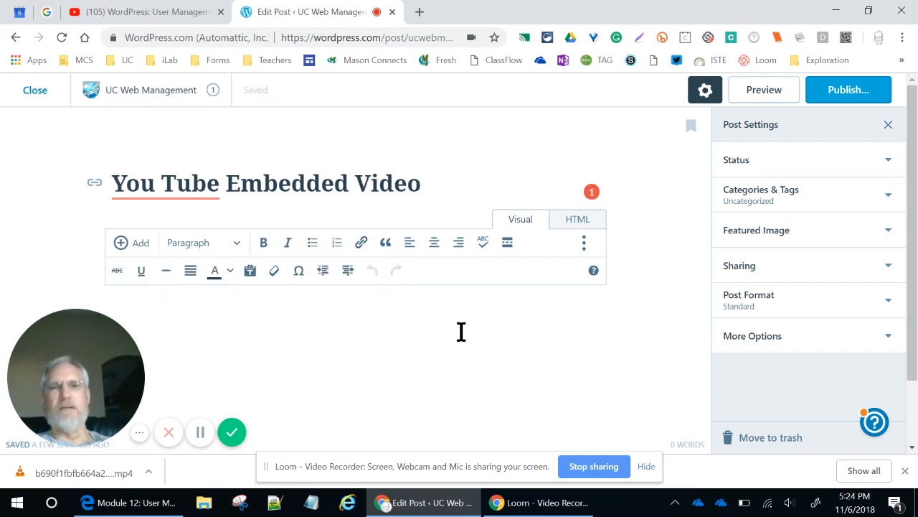
pyautogui.click(576, 220)
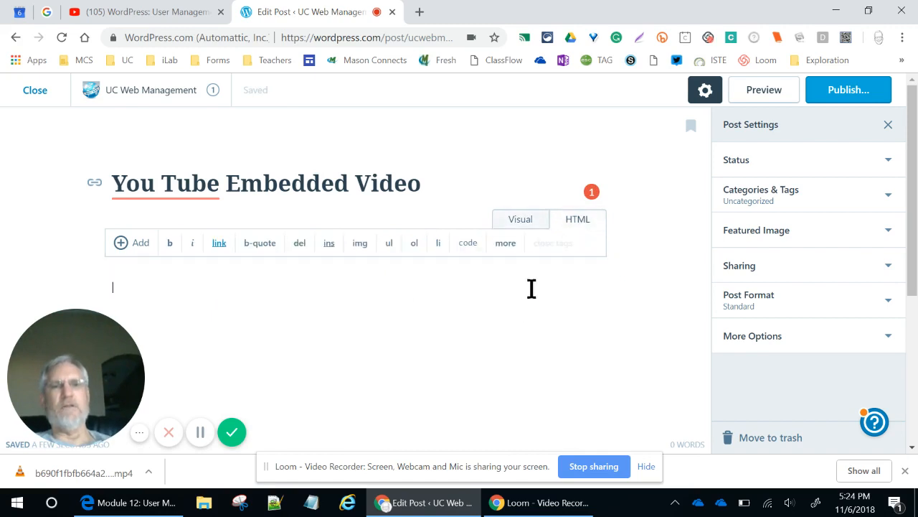
pyautogui.click(520, 316)
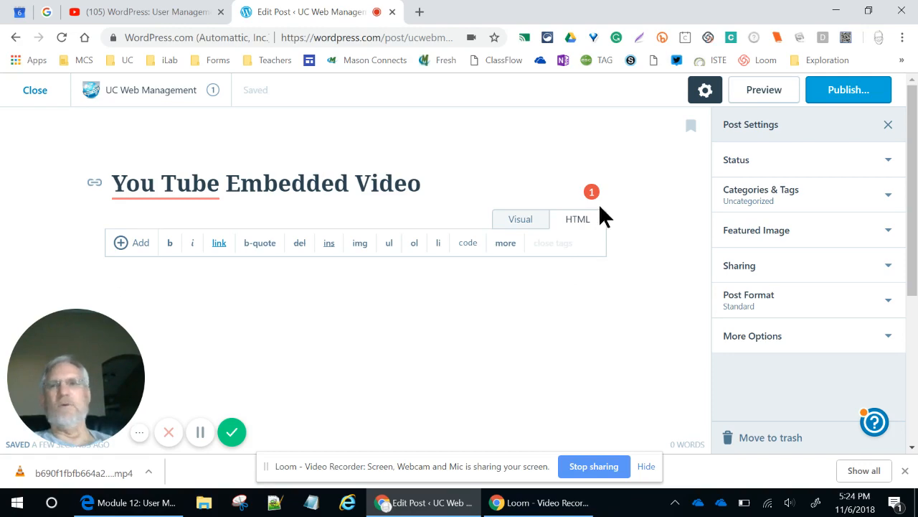
# Switch to the YouTube page of the "WordPress: User Management" video and copy its iframe embed code.
pyautogui.click(156, 14)
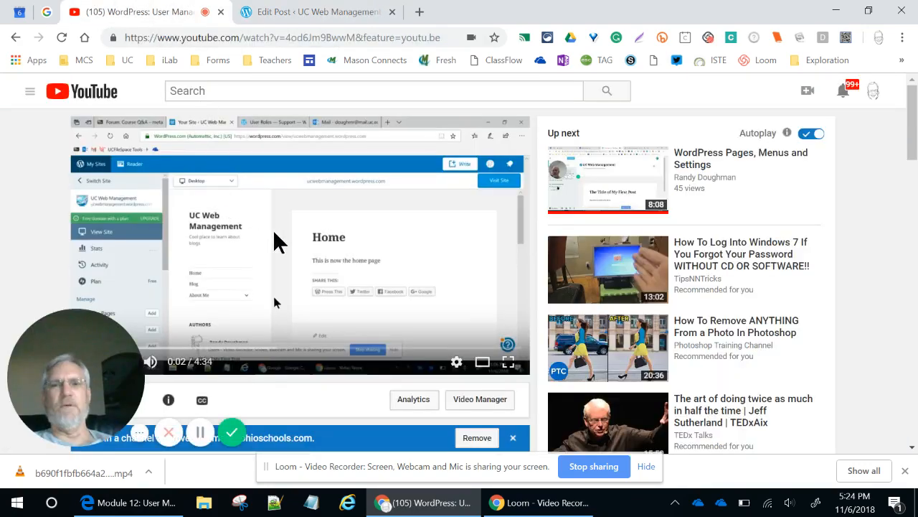
pyautogui.scroll(-1, 273, 232)
pyautogui.scroll(-1, 272, 229)
pyautogui.scroll(1, 273, 229)
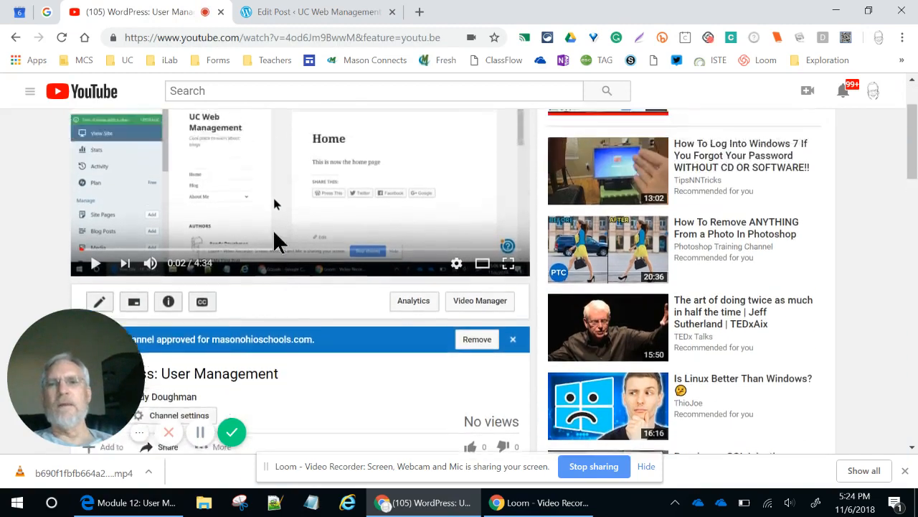
pyautogui.scroll(-6, 272, 229)
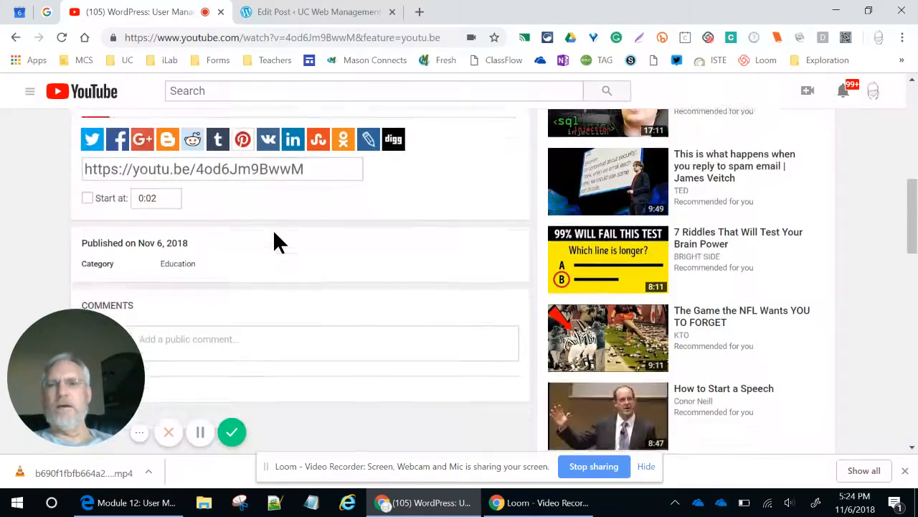
pyautogui.scroll(1, 291, 181)
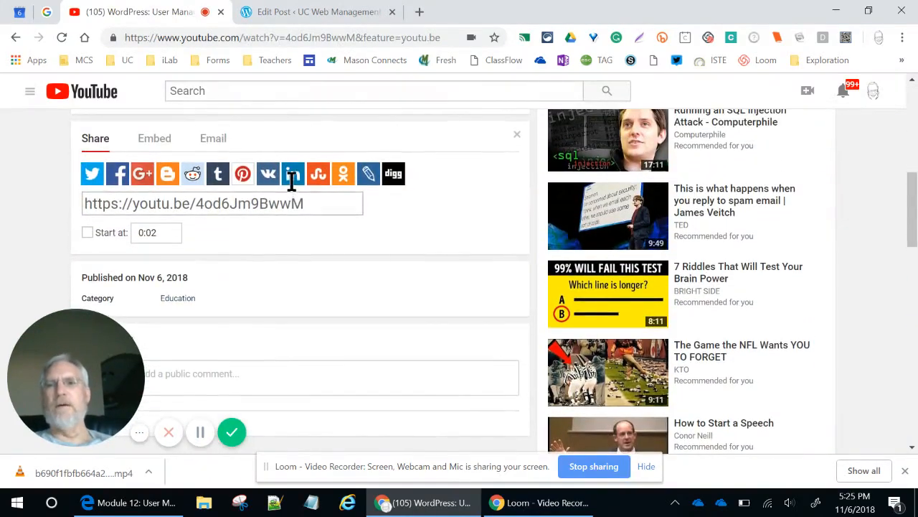
pyautogui.click(155, 139)
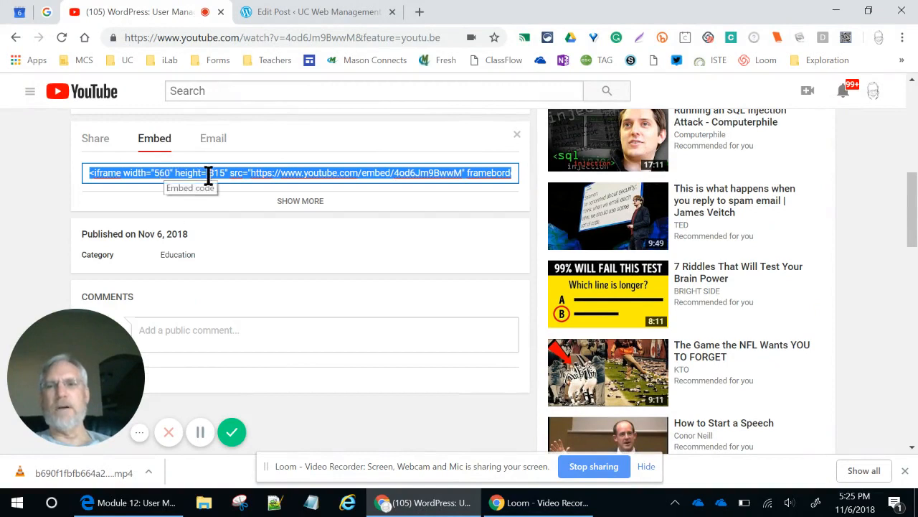
pyautogui.rightClick(283, 173)
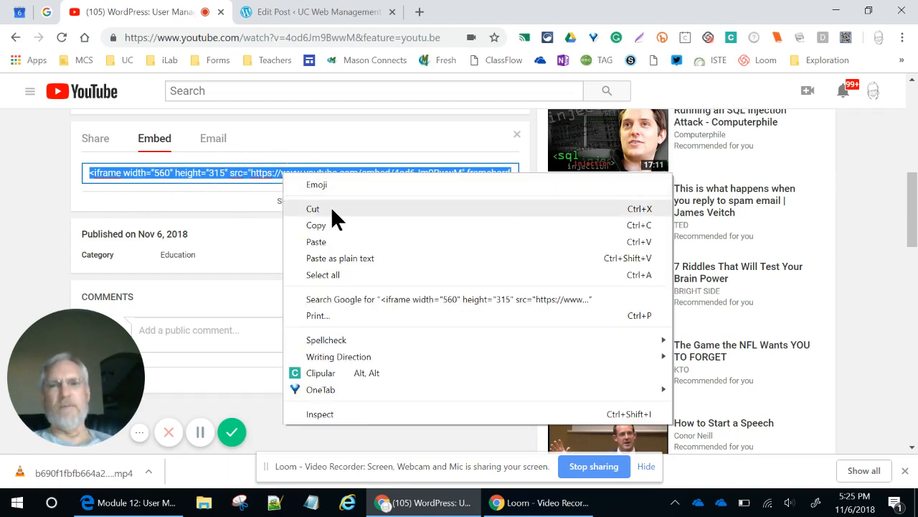
pyautogui.click(332, 225)
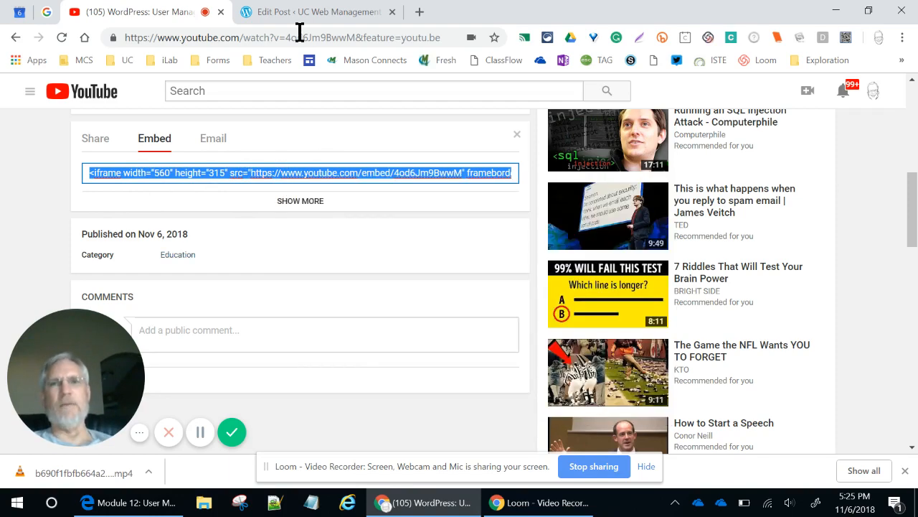
# Return to the WordPress post and paste the copied iframe embed code into its HTML body.
pyautogui.click(301, 20)
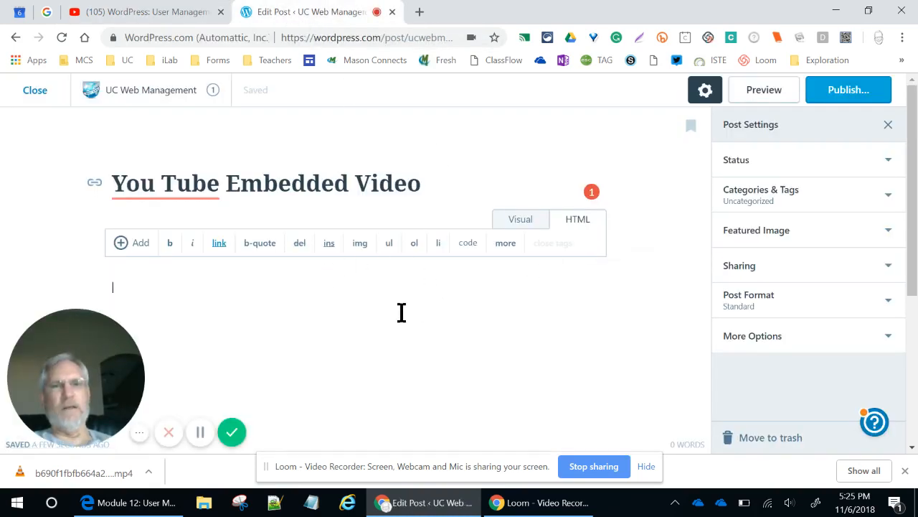
pyautogui.rightClick(353, 301)
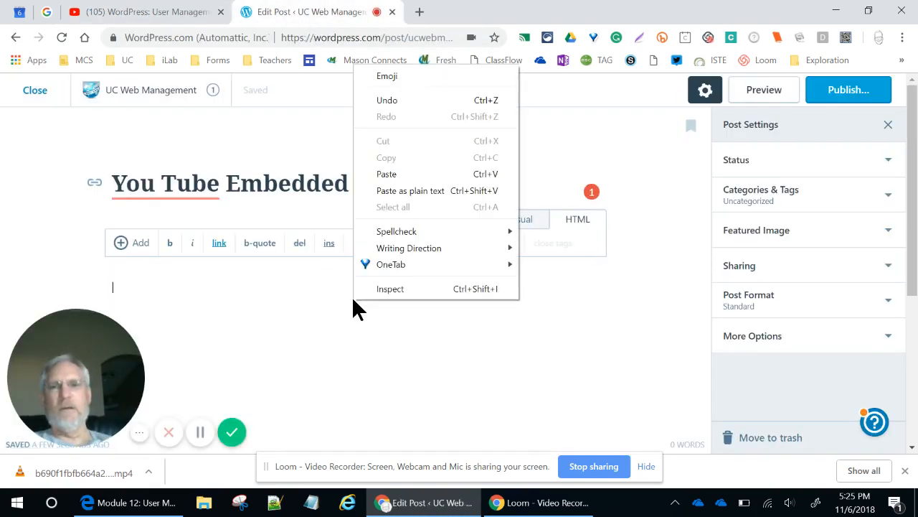
pyautogui.click(393, 172)
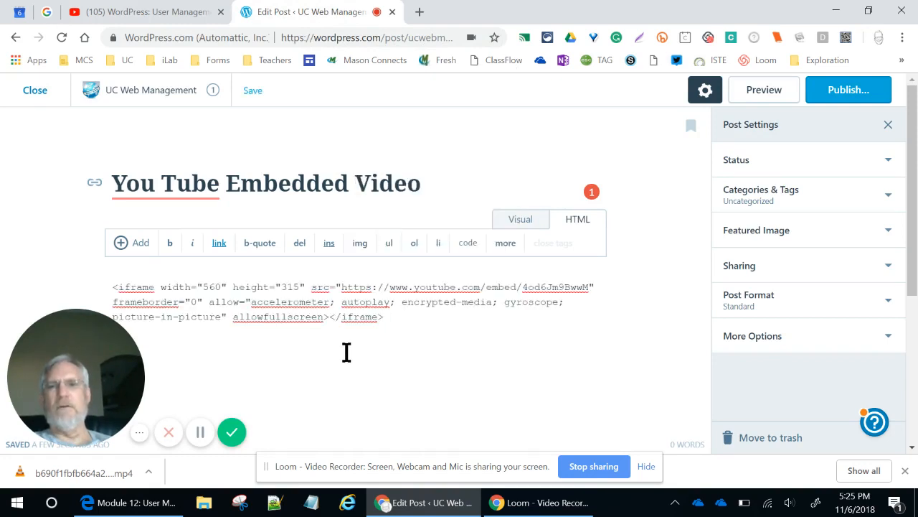
# Show the post in the Visual editor and check how the embedded video is rendered.
pyautogui.scroll(-1, 346, 351)
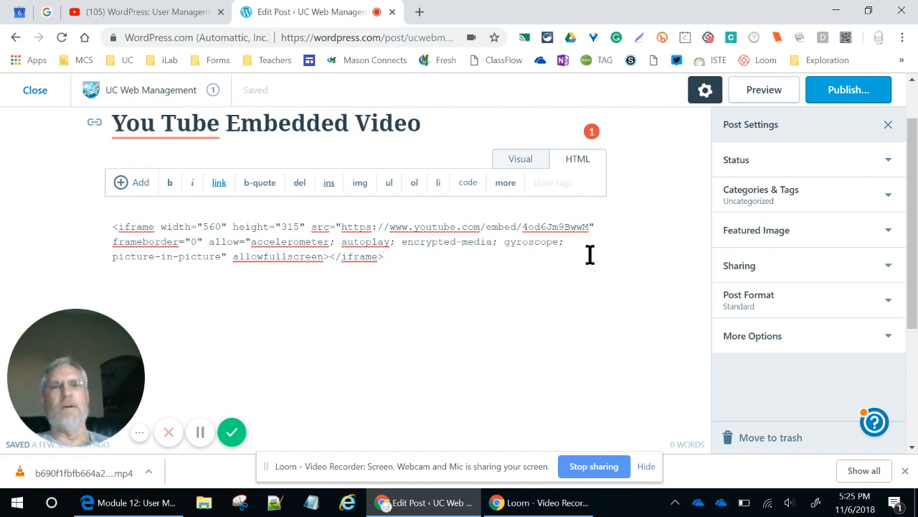
pyautogui.click(524, 166)
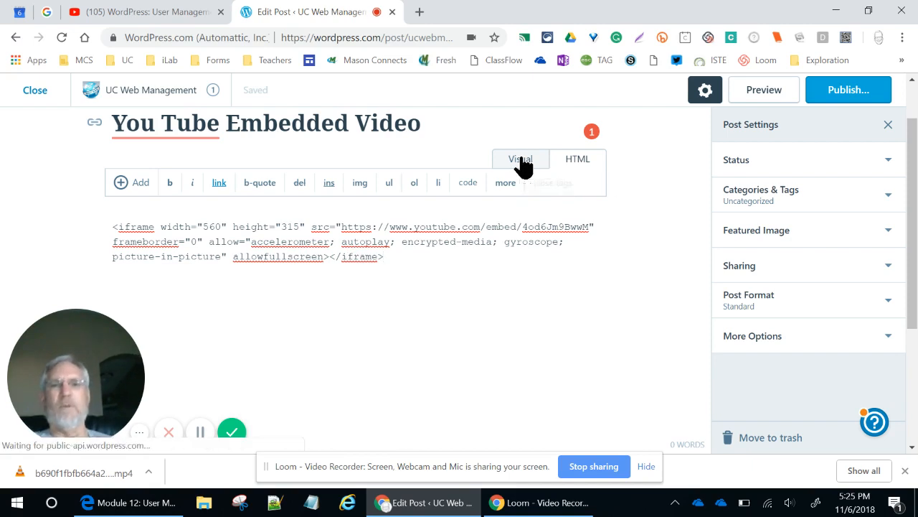
pyautogui.scroll(-1, 558, 310)
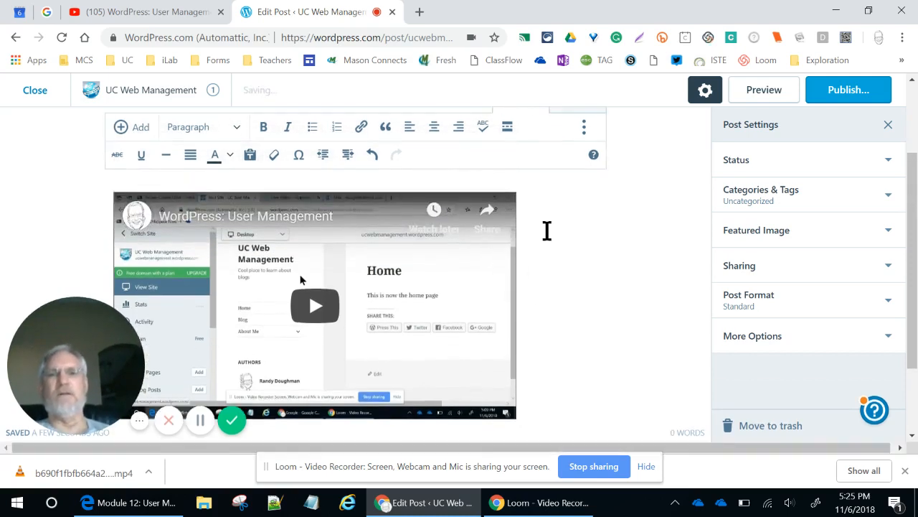
pyautogui.scroll(-1, 547, 230)
pyautogui.scroll(1, 546, 231)
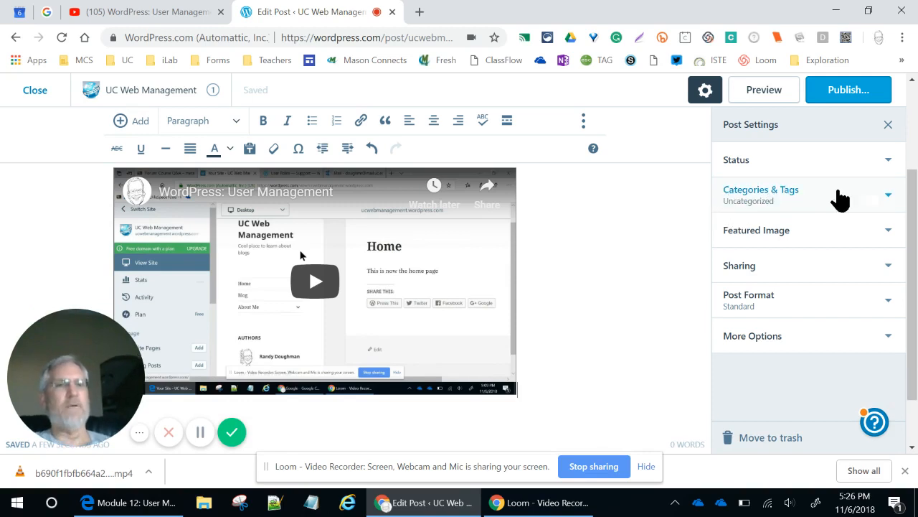
# Add a new top-level category named "Videos" to the post and deselect the Uncategorized category.
pyautogui.click(890, 202)
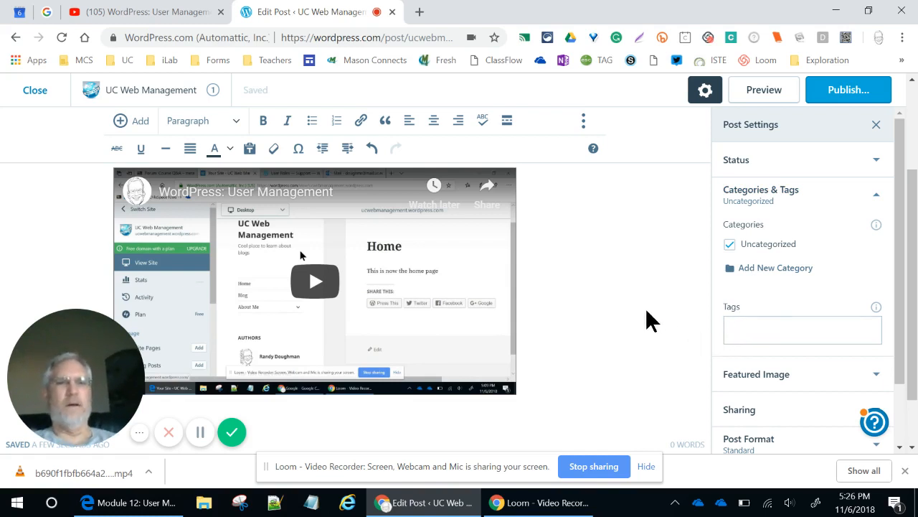
pyautogui.scroll(-1, 650, 321)
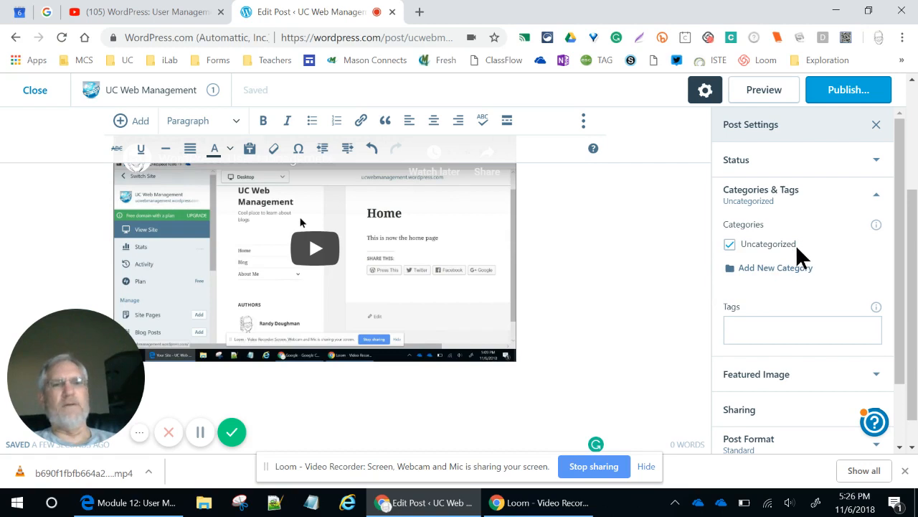
pyautogui.click(763, 273)
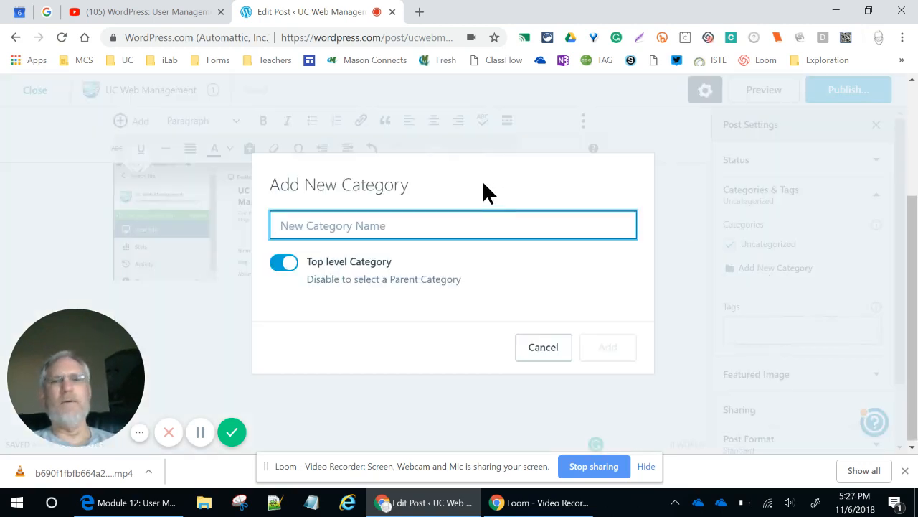
pyautogui.write('Vd')
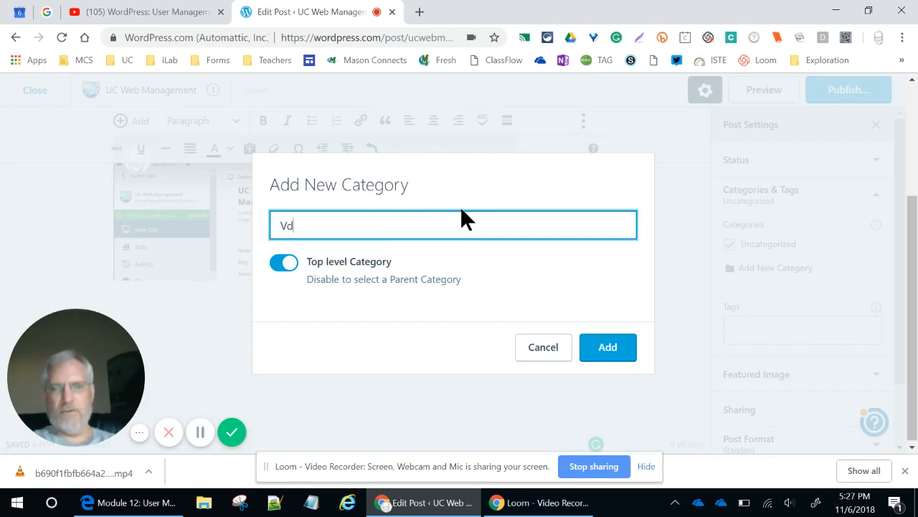
pyautogui.write('e')
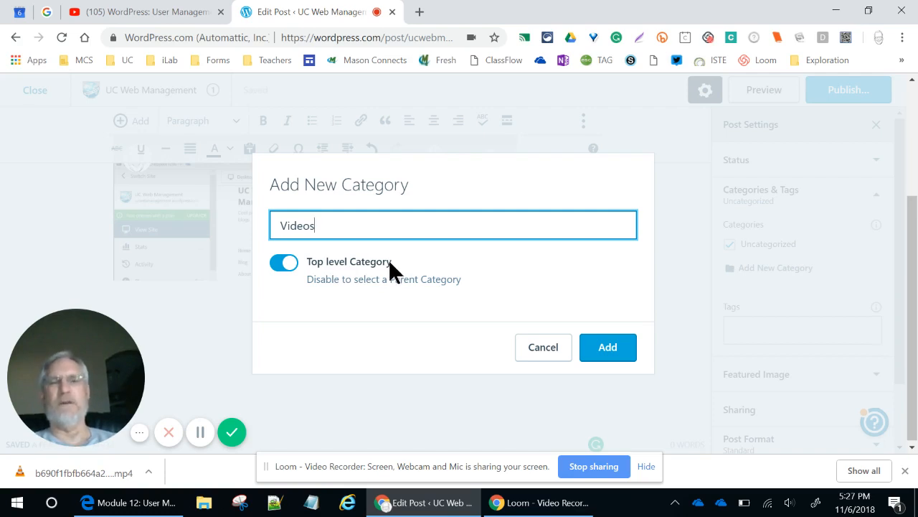
pyautogui.click(608, 351)
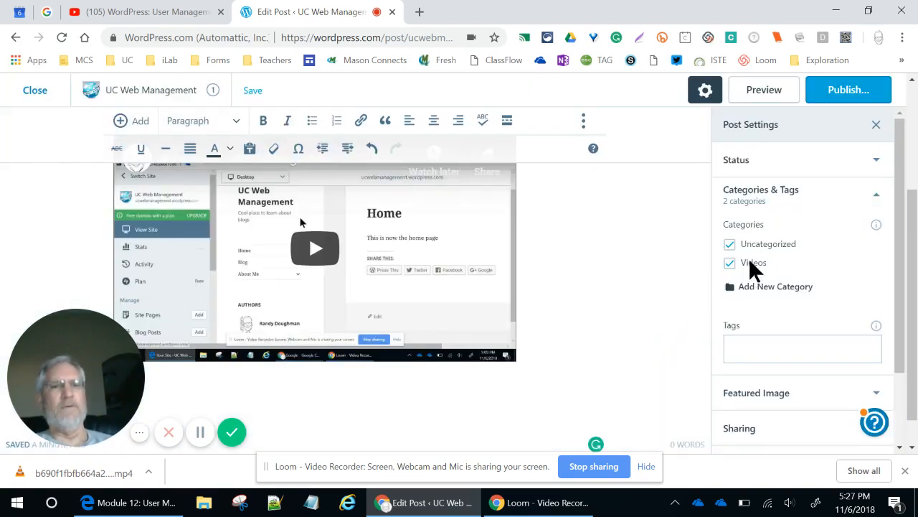
pyautogui.click(730, 245)
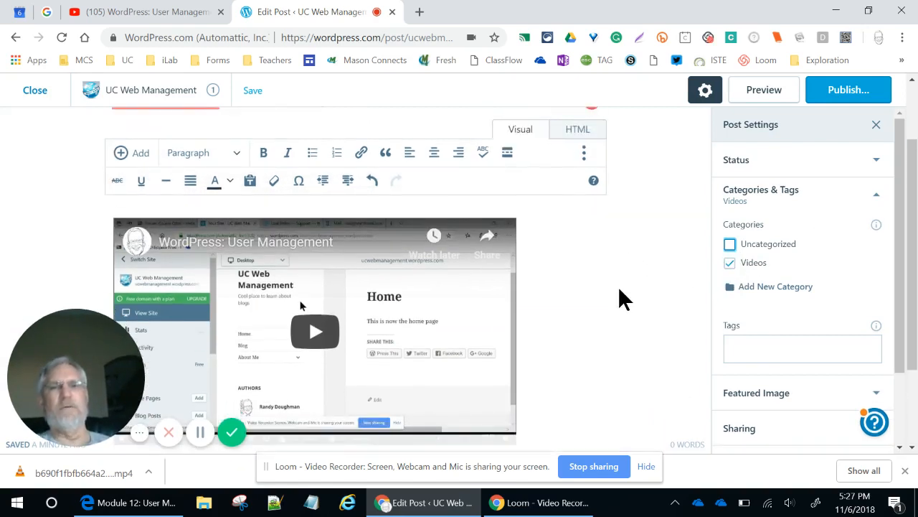
# Publish the "You Tube Embedded Video" post immediately with public visibility.
pyautogui.scroll(-2, 619, 297)
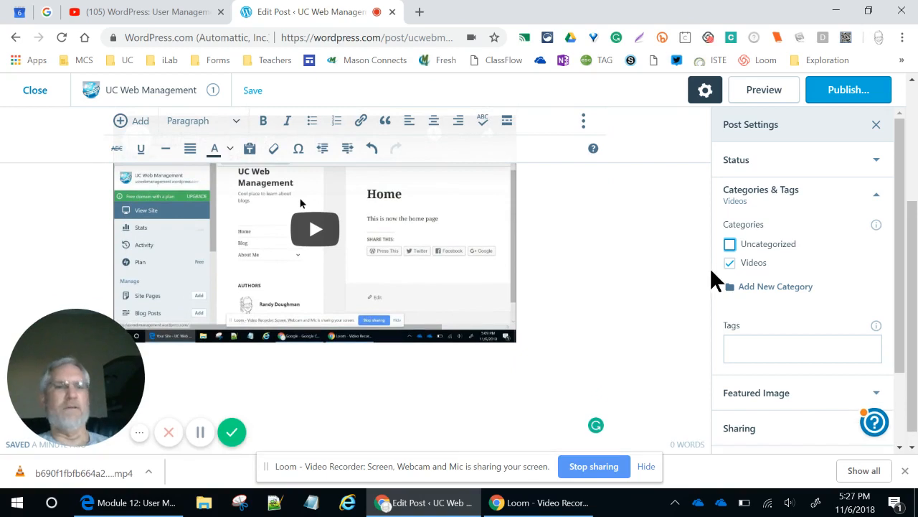
pyautogui.scroll(-1, 626, 310)
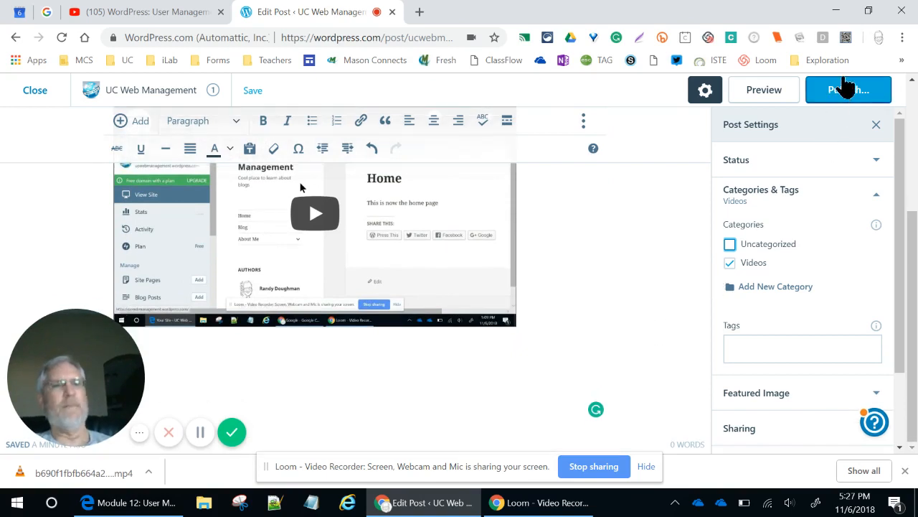
pyautogui.click(844, 91)
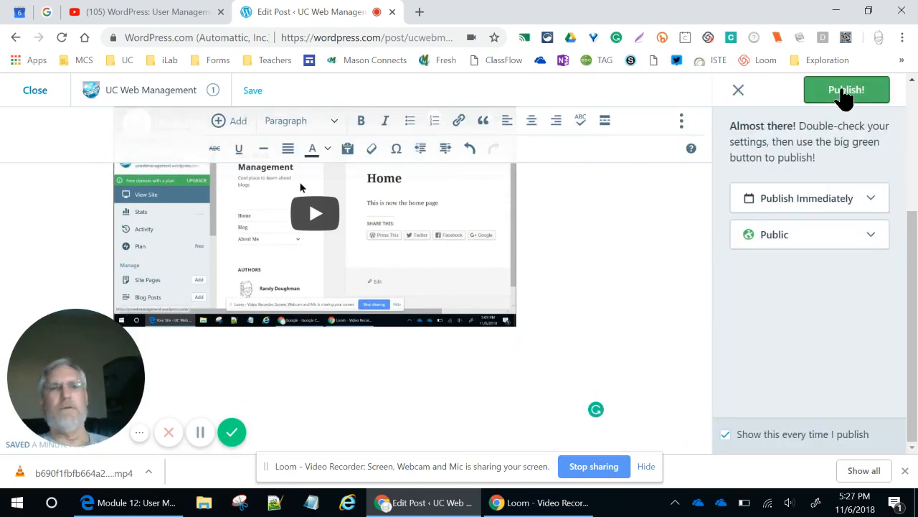
pyautogui.click(860, 92)
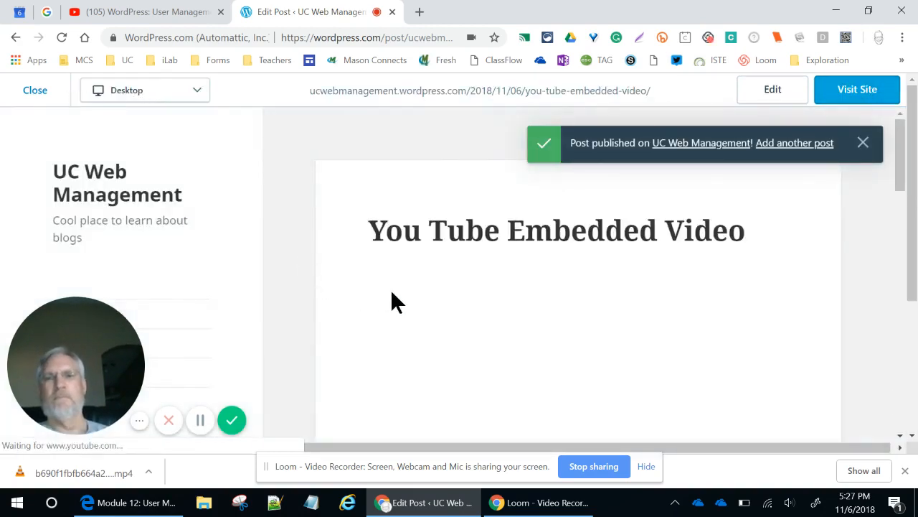
# Test the embedded video in the published post by playing it briefly, pausing it and dismissing the More videos overlay.
pyautogui.scroll(-2, 470, 322)
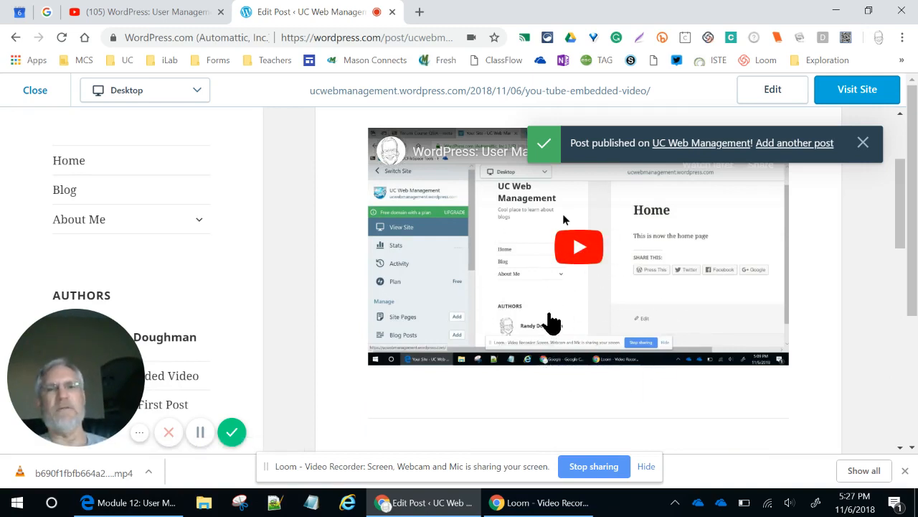
pyautogui.scroll(1, 551, 323)
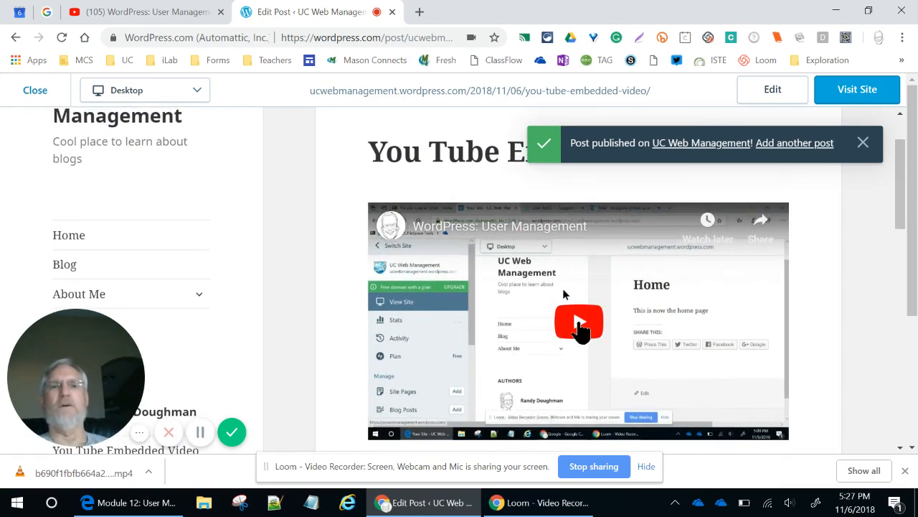
pyautogui.click(579, 324)
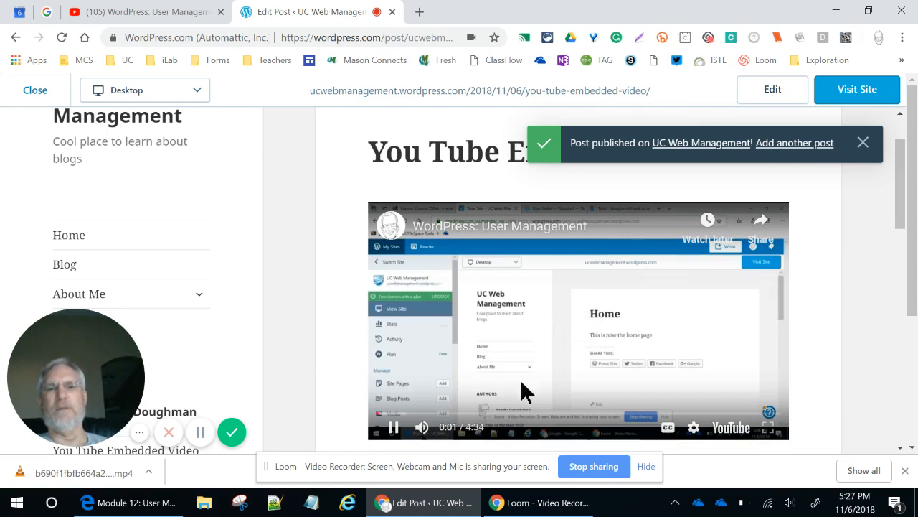
pyautogui.click(393, 427)
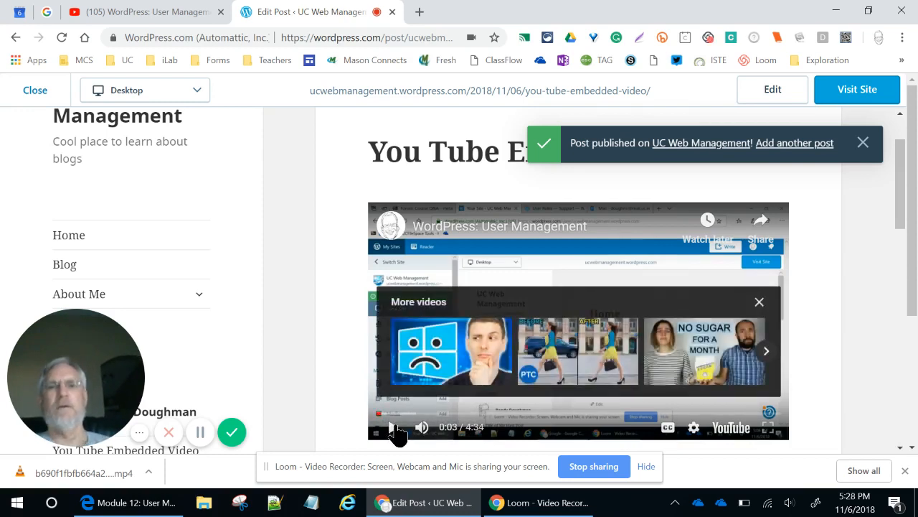
pyautogui.click(760, 302)
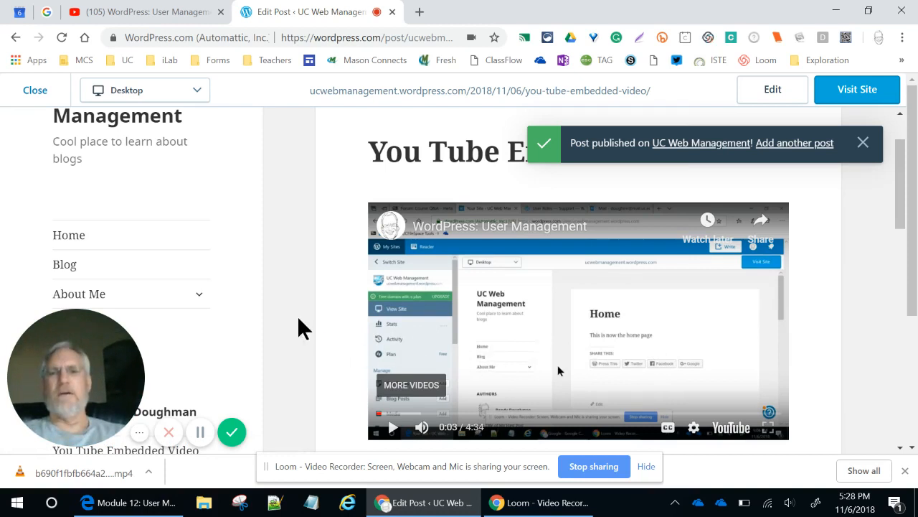
pyautogui.scroll(-2, 302, 330)
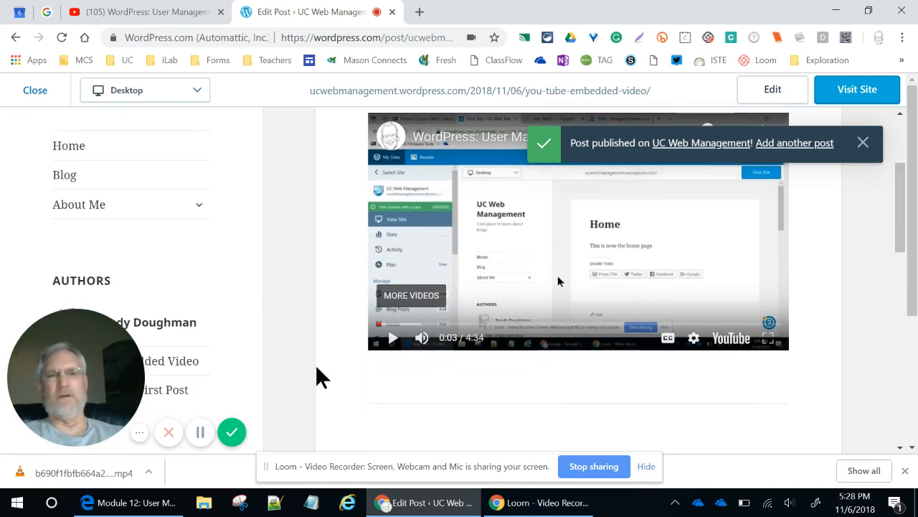